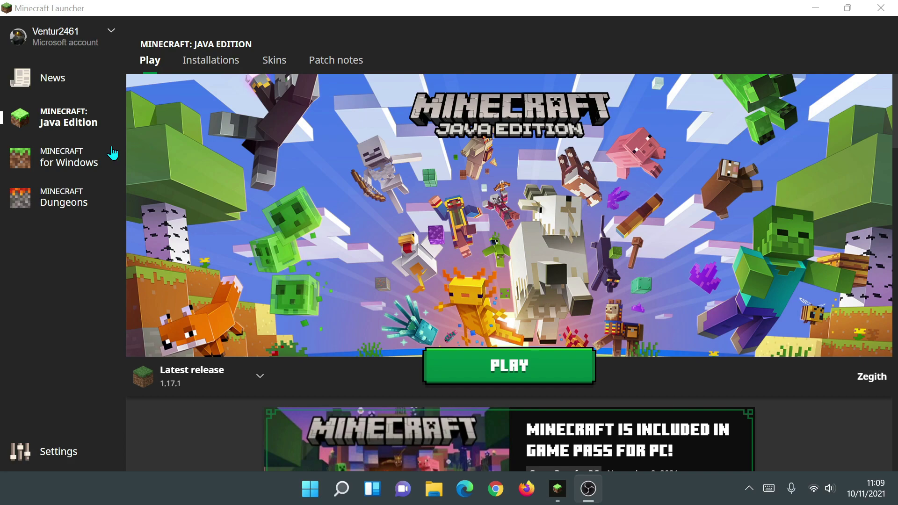
# Step: Browse the launcher's Minecraft for Windows and Dungeons pages, then return to Java Edition
pyautogui.click(54, 167)
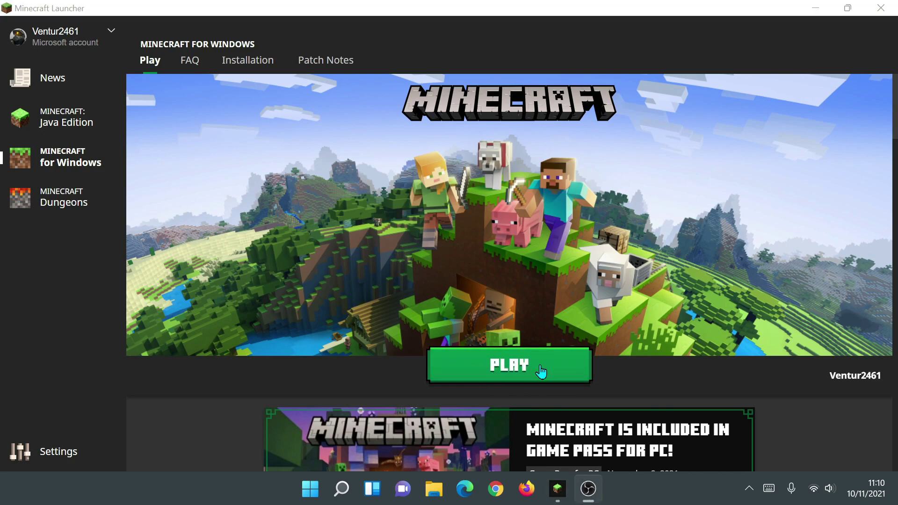
pyautogui.click(63, 203)
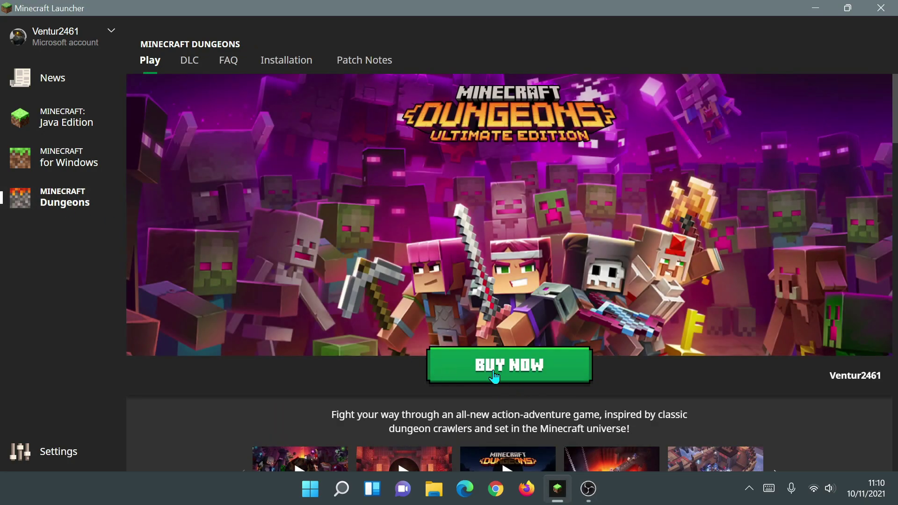
pyautogui.click(81, 177)
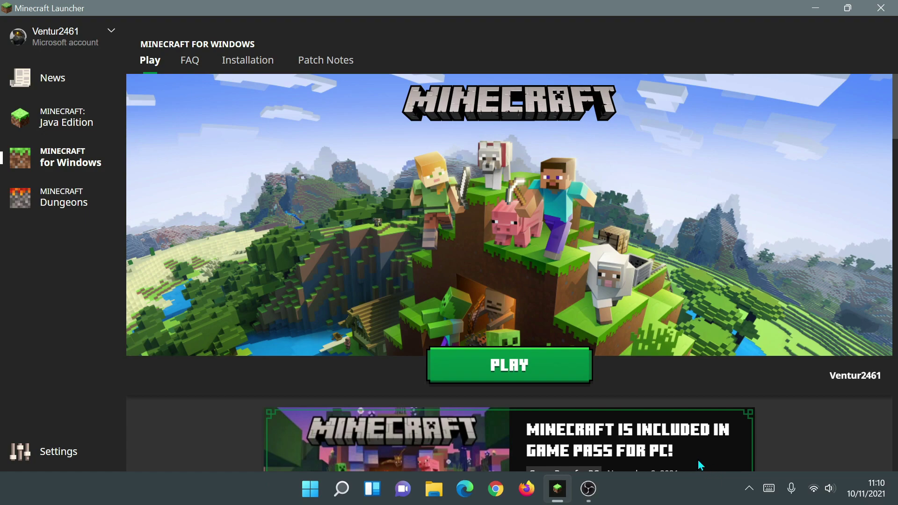
pyautogui.click(72, 123)
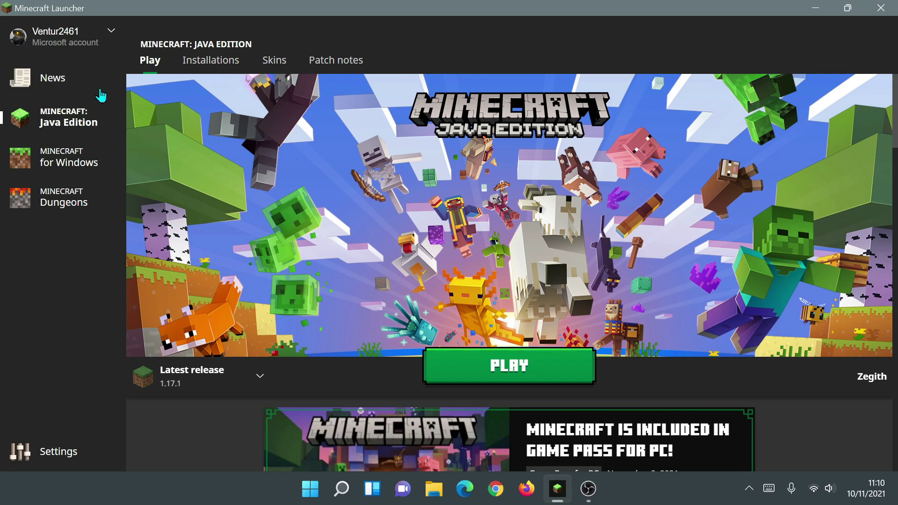
# Step: Close the launcher and load minecraft.net/download/alternative in Microsoft Edge
pyautogui.click(881, 8)
pyautogui.click(479, 488)
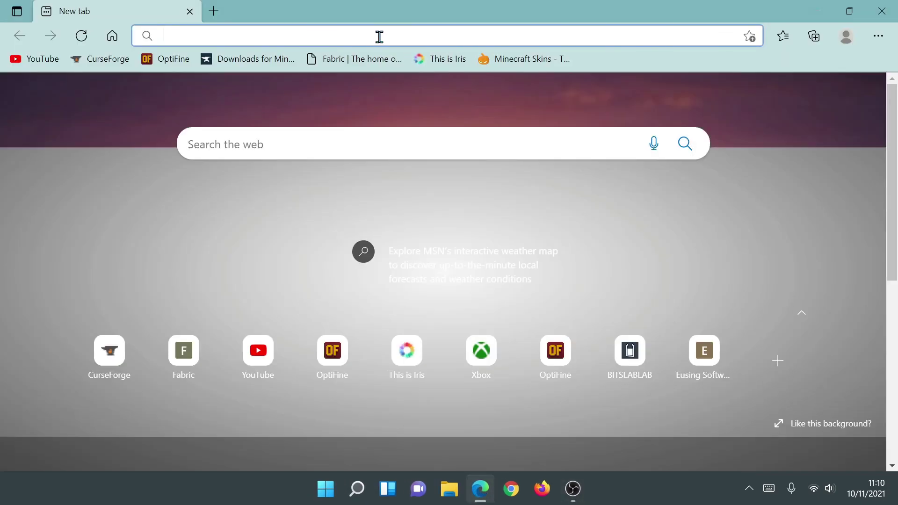
pyautogui.click(379, 37)
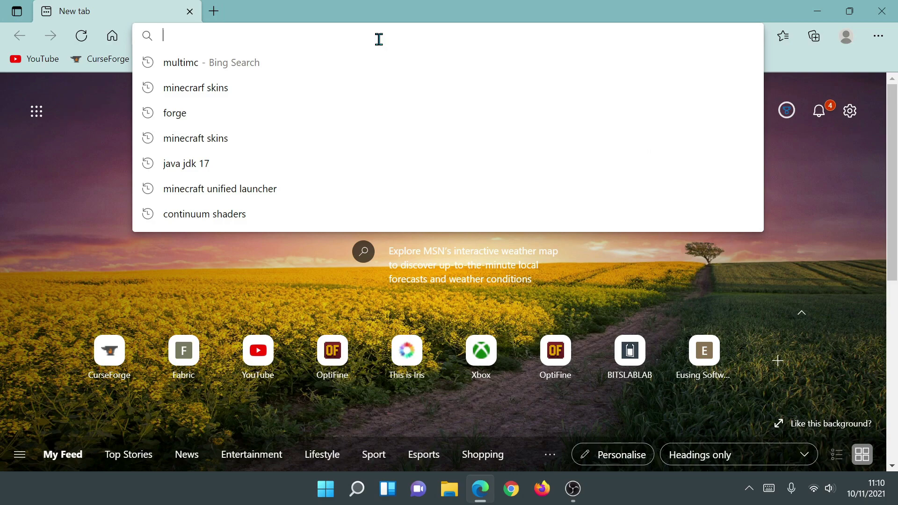
pyautogui.write('minecraft.net')
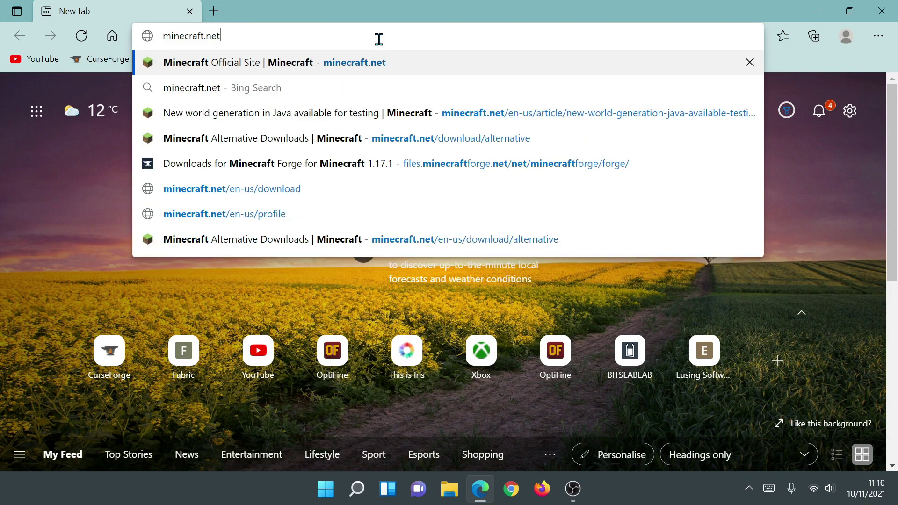
pyautogui.press('Return')
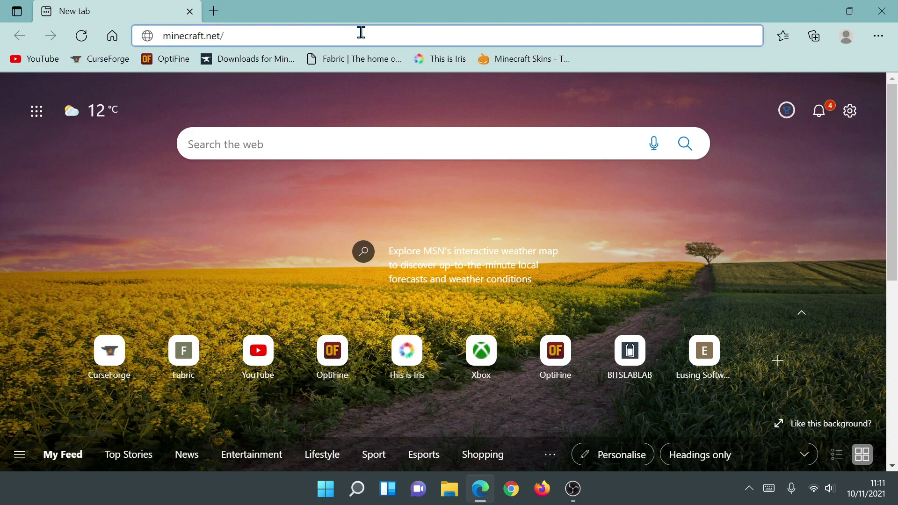
pyautogui.write('download')
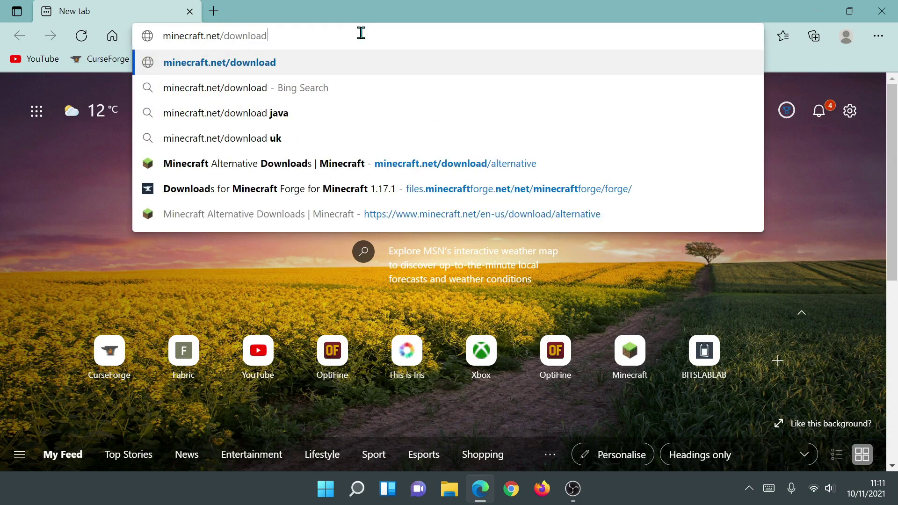
pyautogui.write('/')
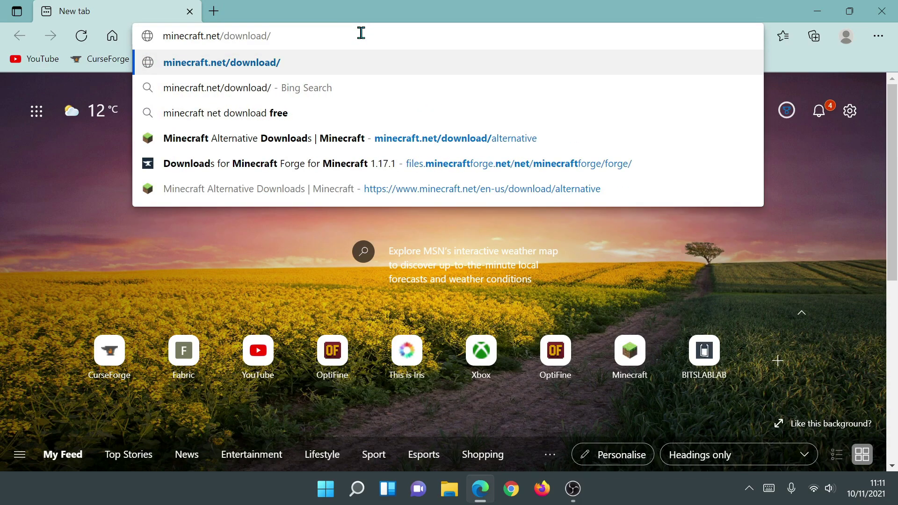
pyautogui.write('alternativ')
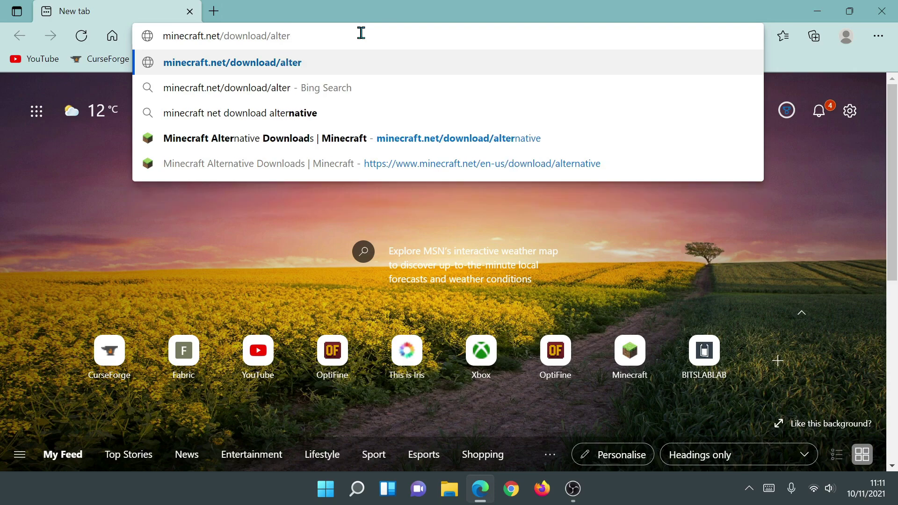
pyautogui.write('e')
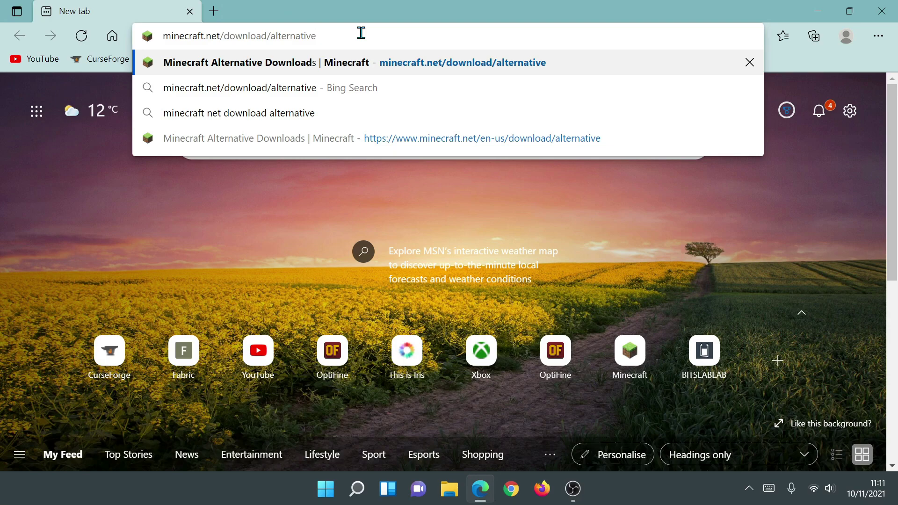
pyautogui.press('Return')
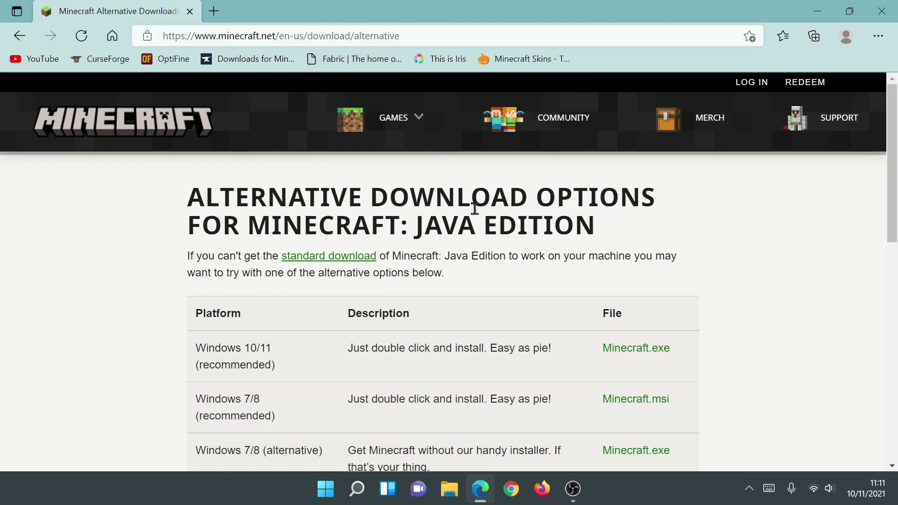
# Step: Scroll the alternative downloads table and look over the Windows 10/11 platform row
pyautogui.scroll(-2, 411, 261)
pyautogui.scroll(2, 383, 250)
pyautogui.scroll(-1, 525, 224)
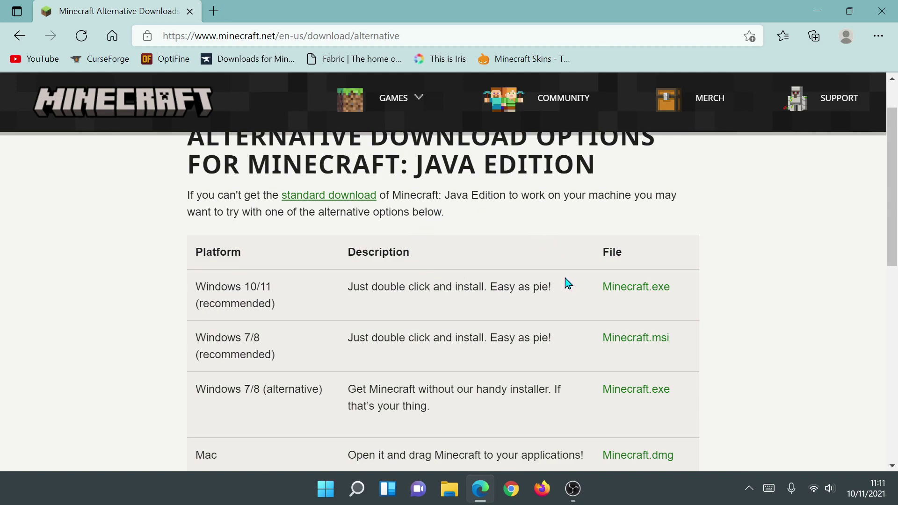
pyautogui.hotkey('alt', 'Tab')
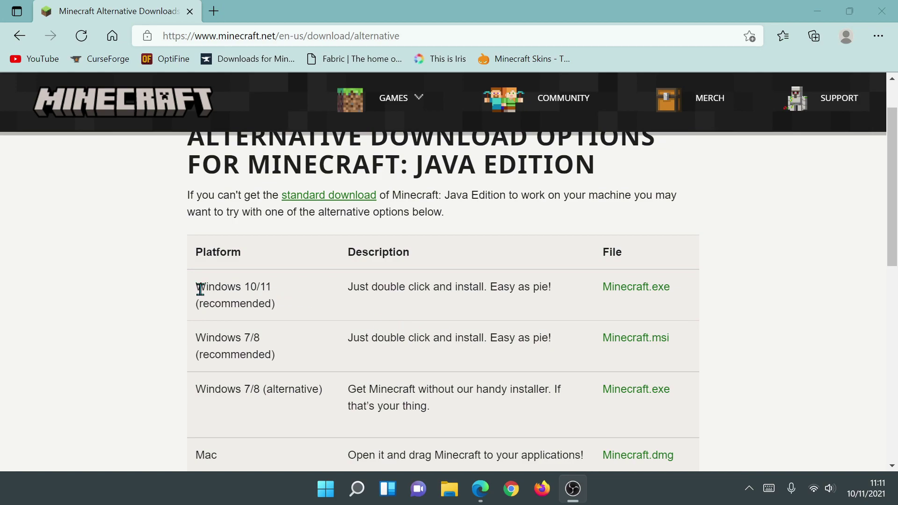
pyautogui.moveTo(198, 286); pyautogui.dragTo(183, 304)
pyautogui.click(266, 286)
pyautogui.click(385, 304)
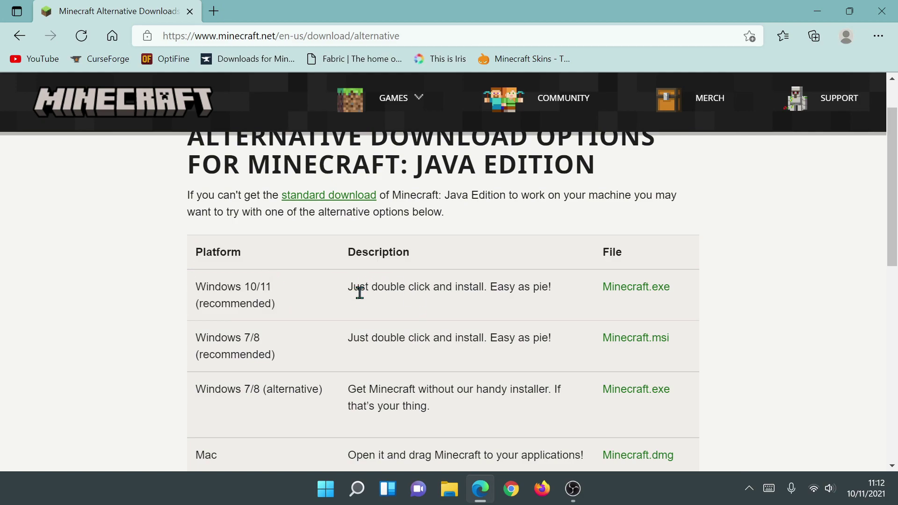
# Step: Request the Minecraft.msi installer from the Windows 7/8 (recommended) row
pyautogui.click(629, 293)
pyautogui.click(635, 295)
pyautogui.scroll(-1, 637, 296)
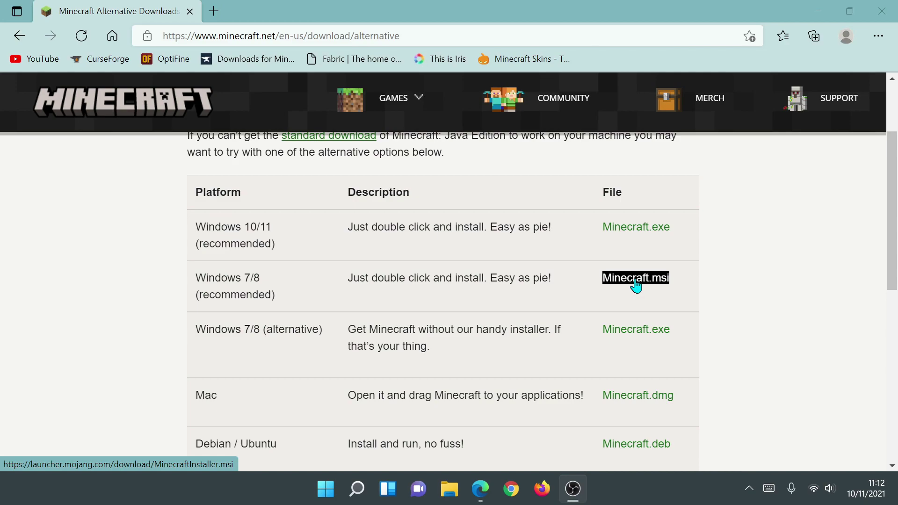
pyautogui.click(636, 283)
# Step: Save MinecraftInstaller.msi and dismiss the browser's downloads list
pyautogui.click(740, 114)
pyautogui.click(778, 449)
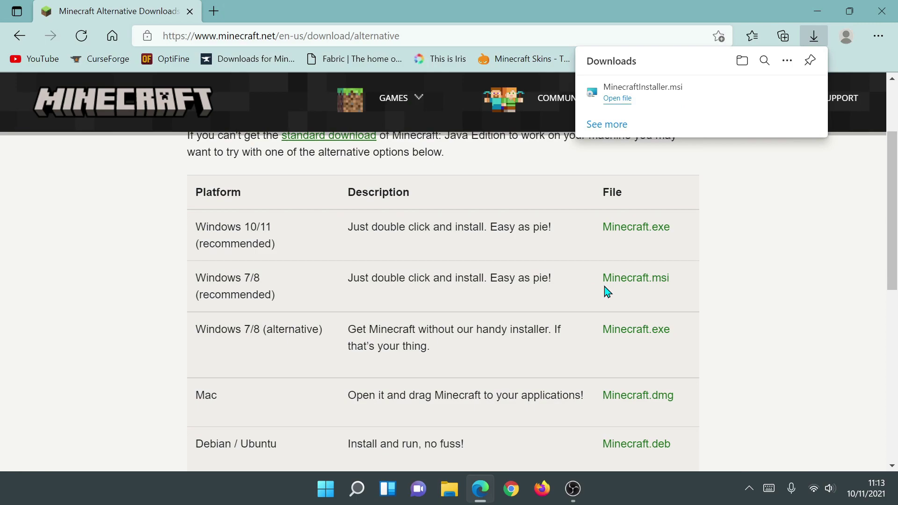
pyautogui.hotkey('alt', 'Tab')
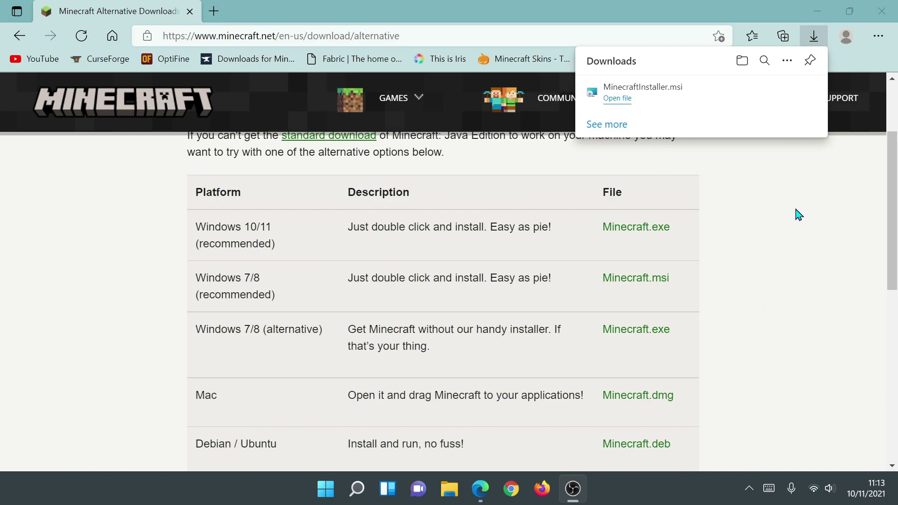
pyautogui.click(792, 244)
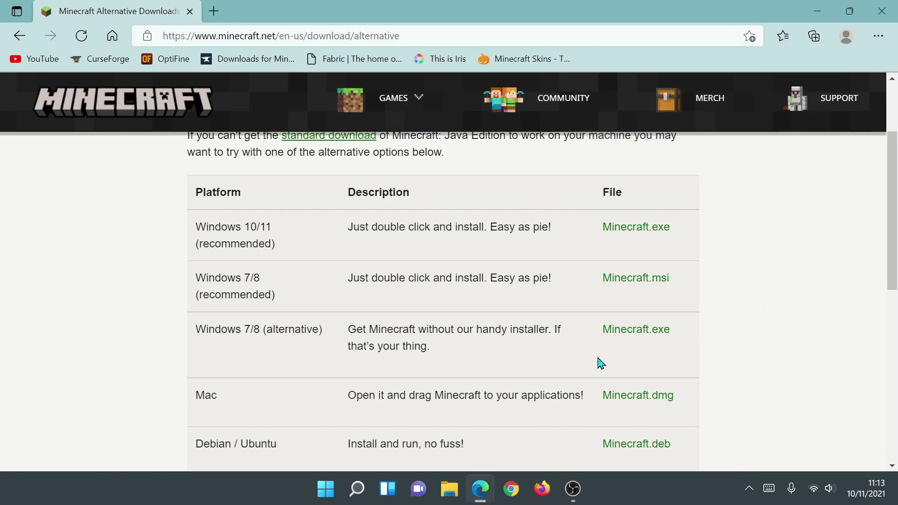
pyautogui.hotkey('alt', 'Tab')
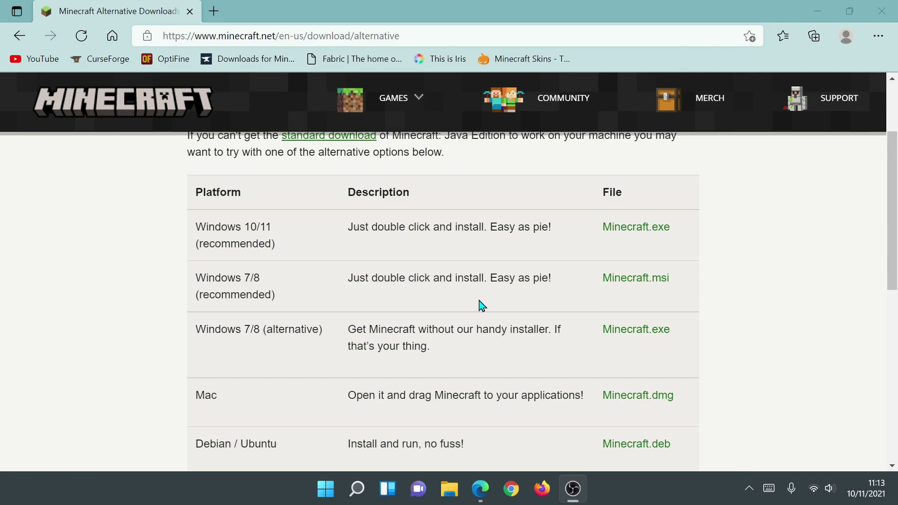
# Step: Download and save the Windows 7/8 (alternative) Minecraft.exe
pyautogui.doubleClick(636, 337)
pyautogui.click(614, 333)
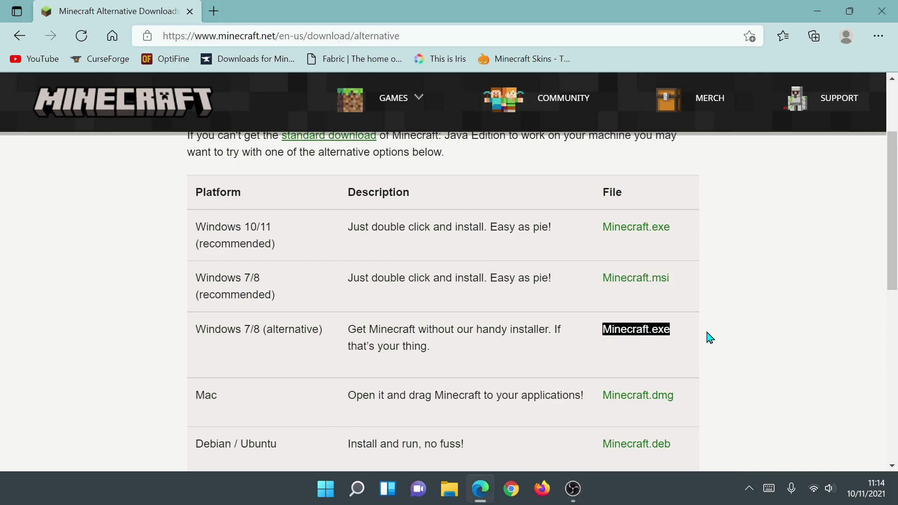
pyautogui.click(731, 115)
pyautogui.click(777, 447)
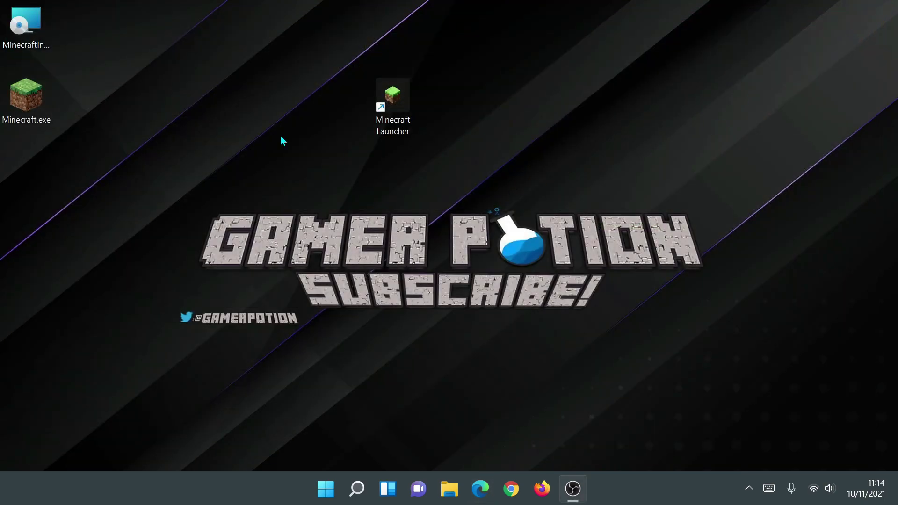
# Step: Line up MinecraftInstaller.msi and Minecraft.exe beside the launcher icon, then run Minecraft.exe
pyautogui.moveTo(24, 22); pyautogui.dragTo(488, 109)
pyautogui.moveTo(391, 116); pyautogui.dragTo(338, 117)
pyautogui.moveTo(493, 119); pyautogui.dragTo(407, 140)
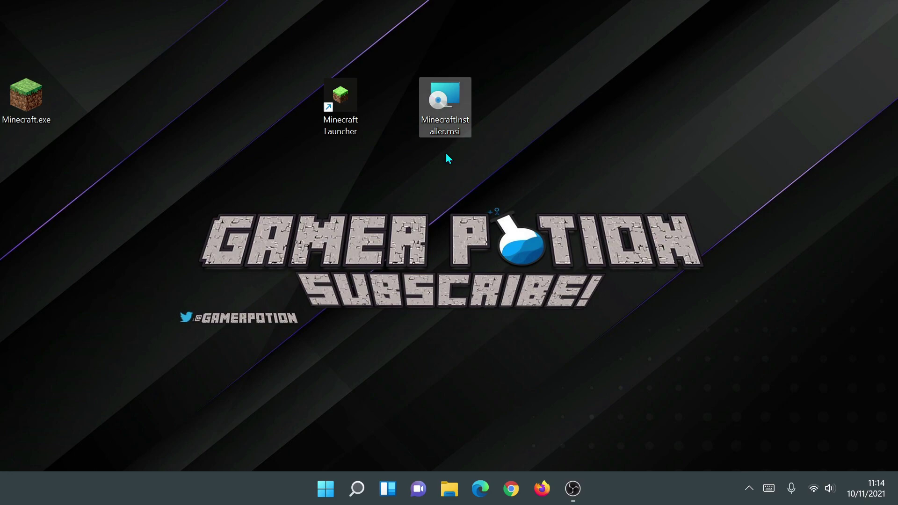
pyautogui.moveTo(23, 110); pyautogui.dragTo(547, 115)
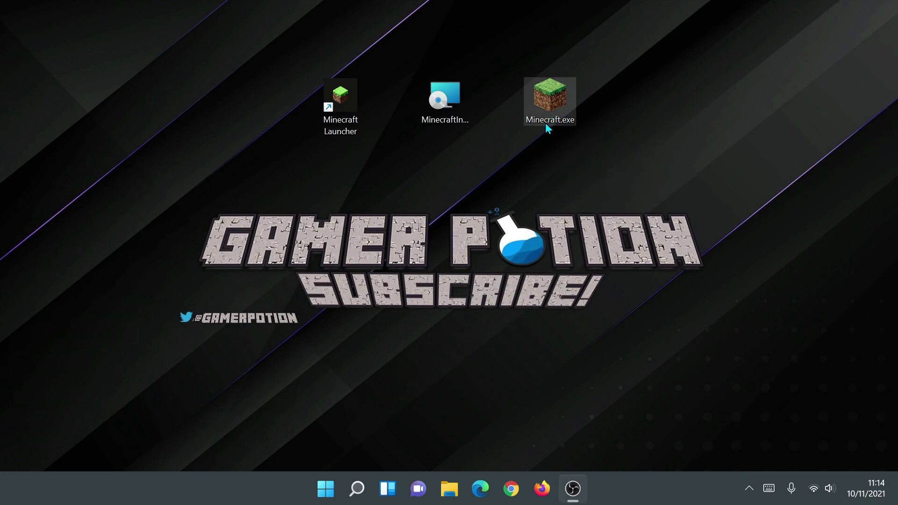
pyautogui.doubleClick(546, 123)
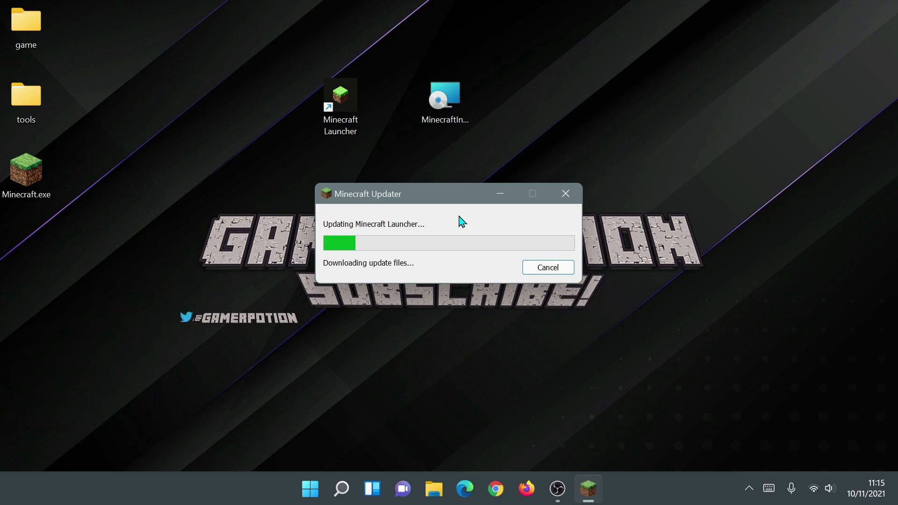
# Step: Let the Minecraft Updater finish until the launcher shows its upgrade notice
pyautogui.moveTo(71, 102); pyautogui.dragTo(94, 92)
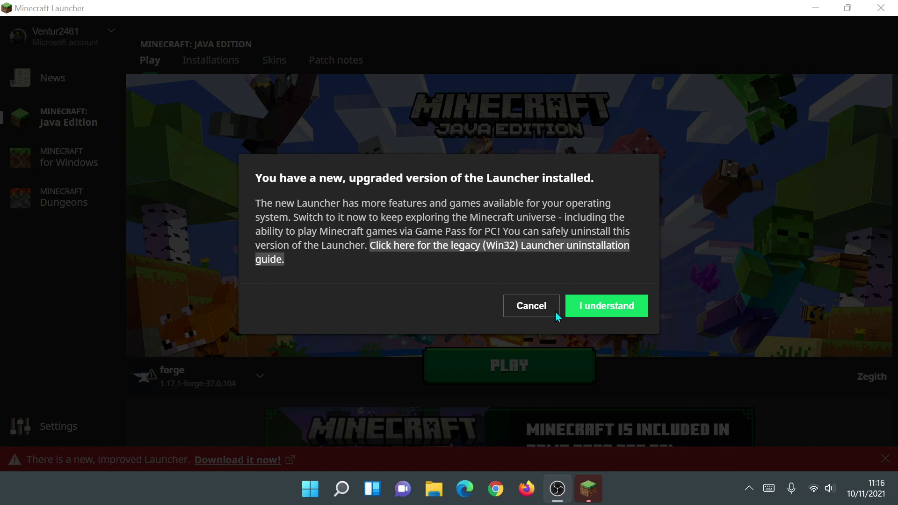
# Step: Accept the upgrade notice, close the red banner, and return to the Java Edition page
pyautogui.click(585, 313)
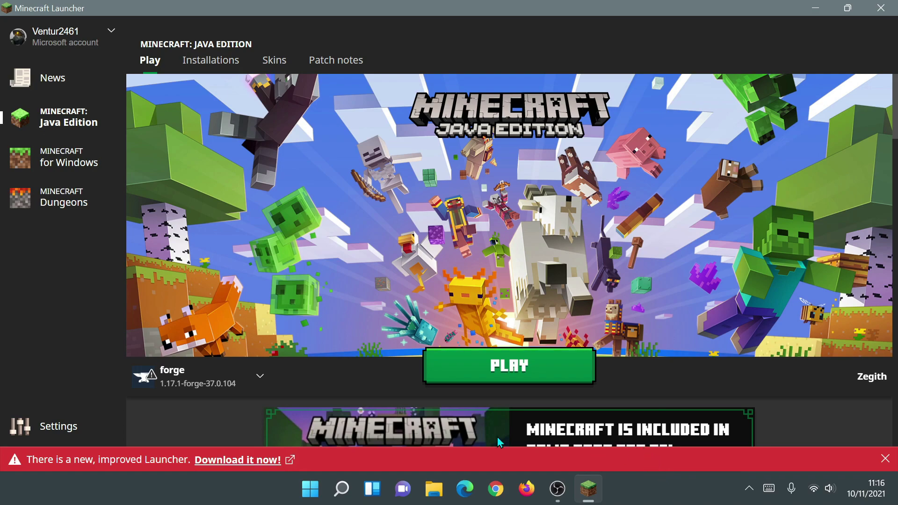
pyautogui.click(884, 459)
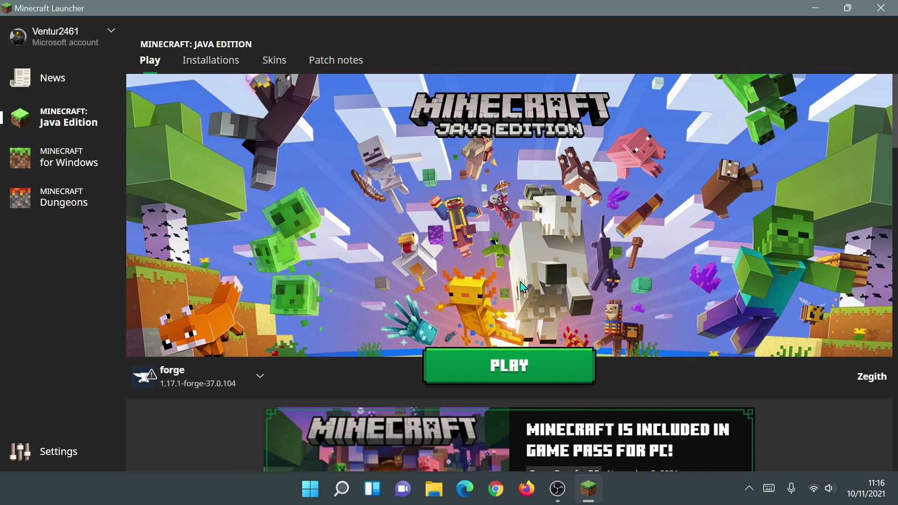
pyautogui.click(61, 162)
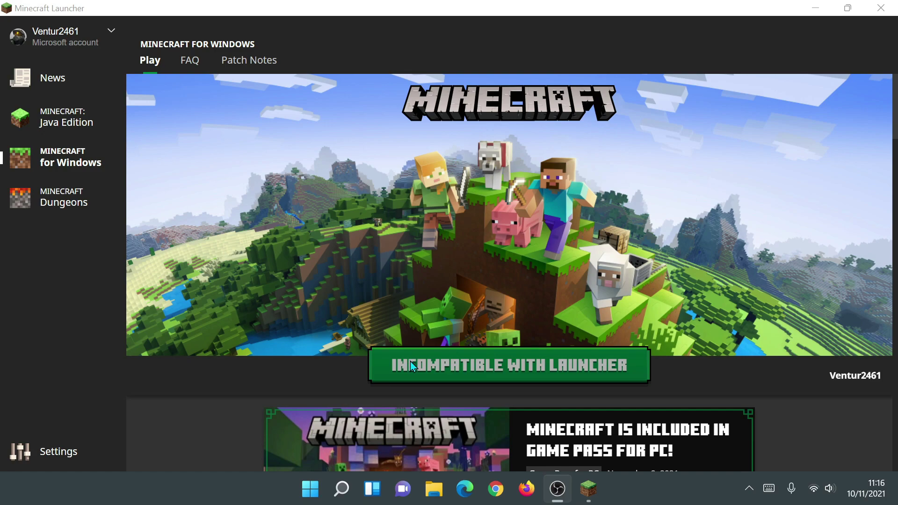
pyautogui.click(60, 125)
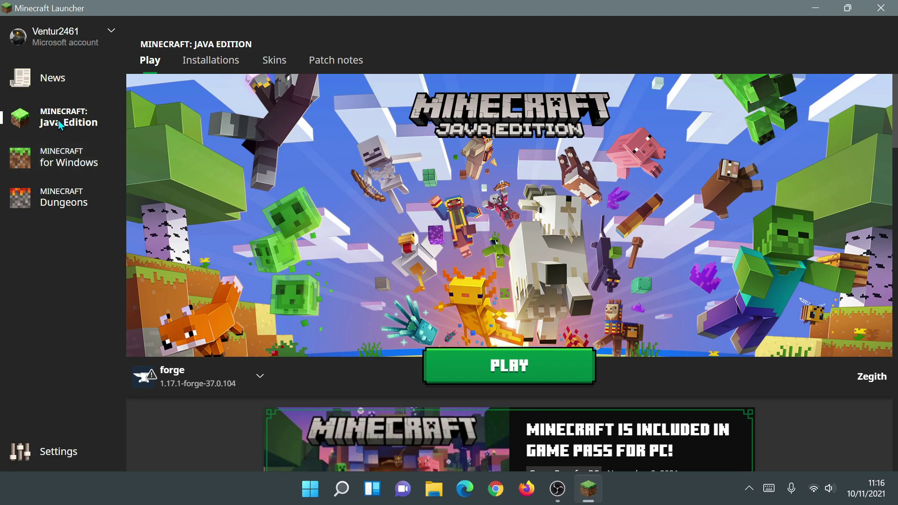
# Step: Play the forge 1.17.1 installation from the Installations list
pyautogui.click(191, 63)
pyautogui.moveTo(265, 203)
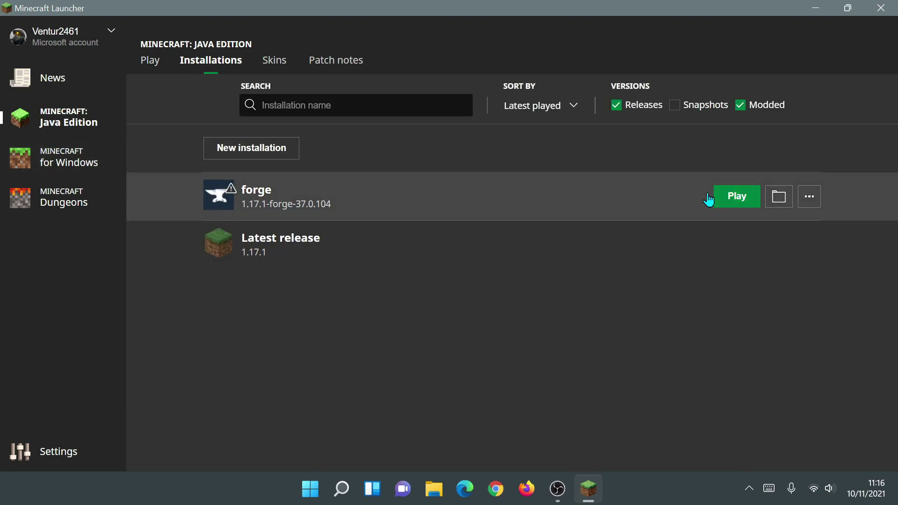
pyautogui.moveTo(628, 229)
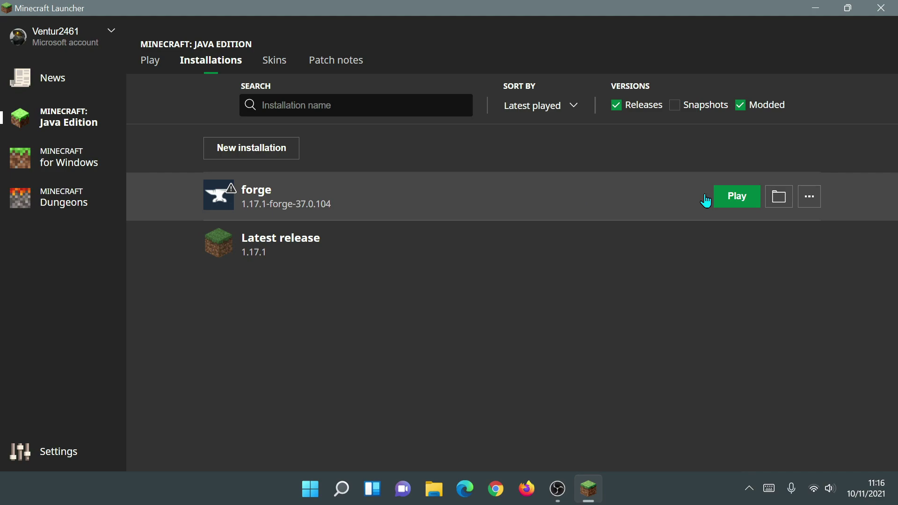
pyautogui.click(744, 197)
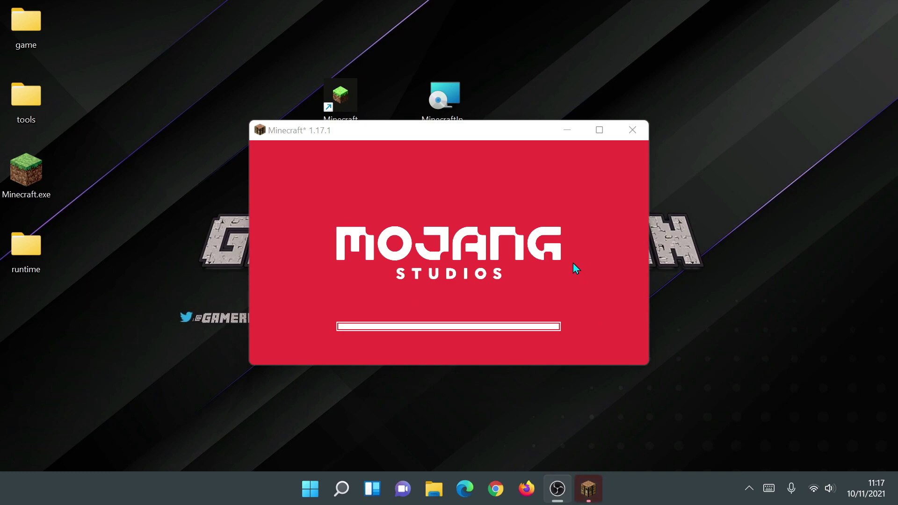
# Step: Maximize the Minecraft game window, then drag Minecraft.exe clear of the desktop's folder column
pyautogui.click(599, 130)
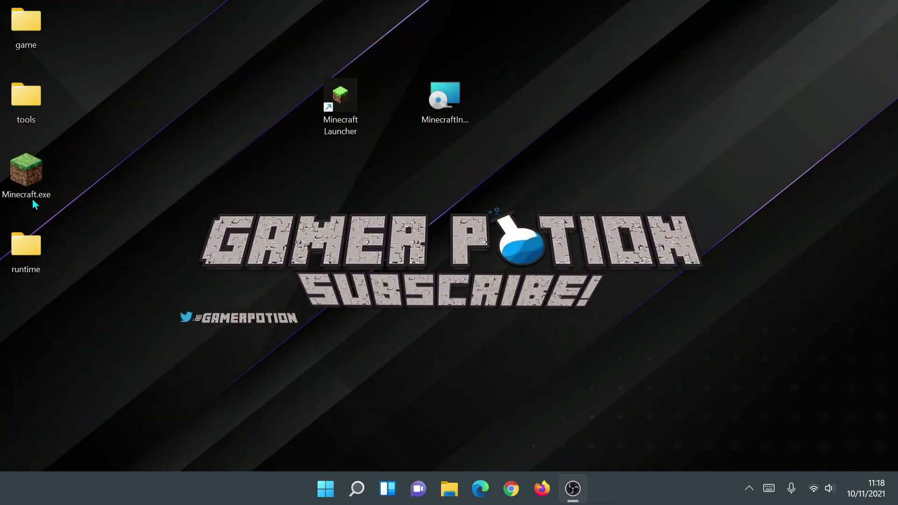
pyautogui.moveTo(32, 198); pyautogui.dragTo(137, 198)
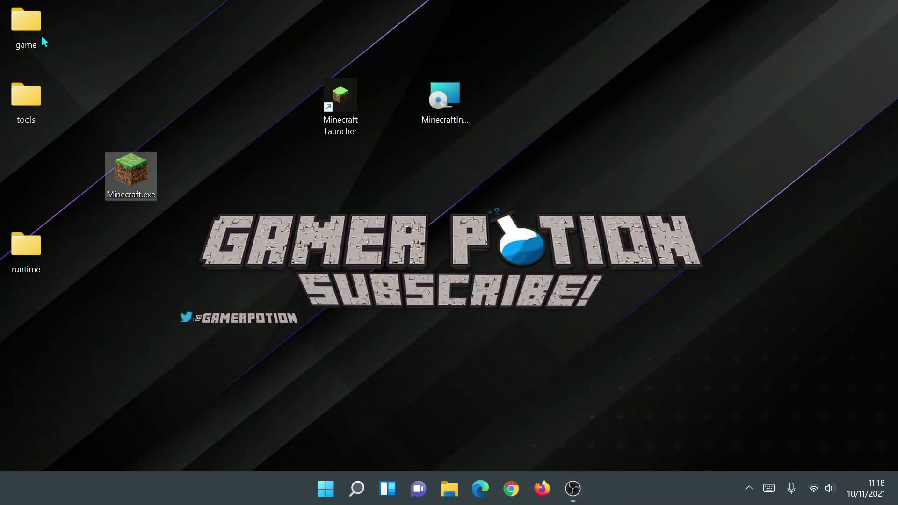
pyautogui.moveTo(31, 252); pyautogui.dragTo(25, 169)
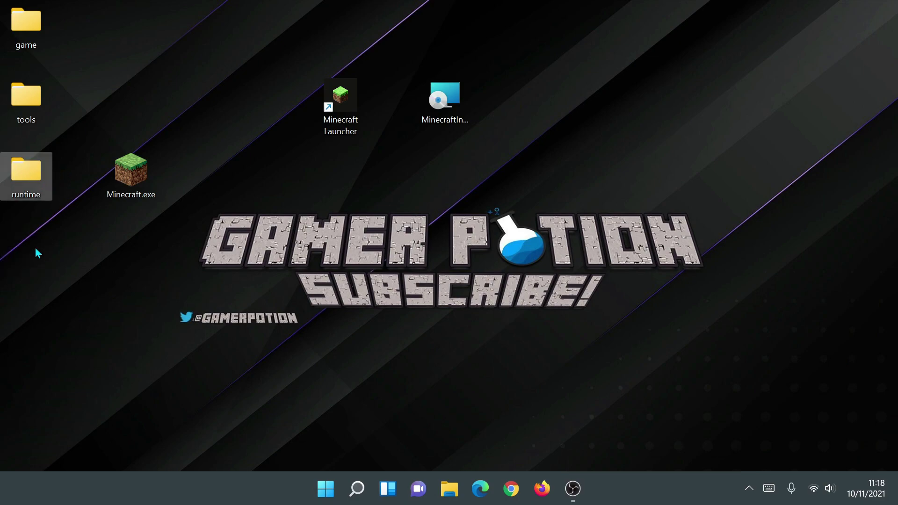
pyautogui.click(41, 109)
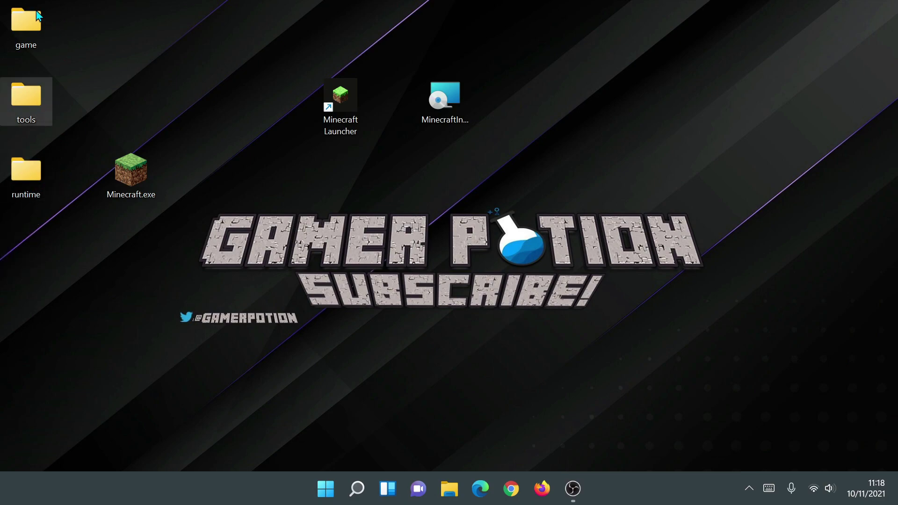
pyautogui.click(40, 27)
pyautogui.doubleClick(26, 172)
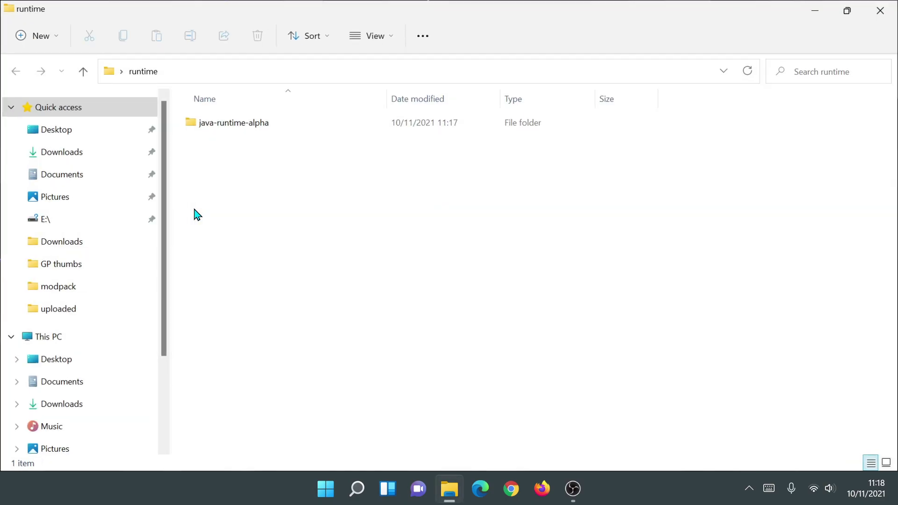
pyautogui.click(267, 130)
pyautogui.doubleClick(267, 126)
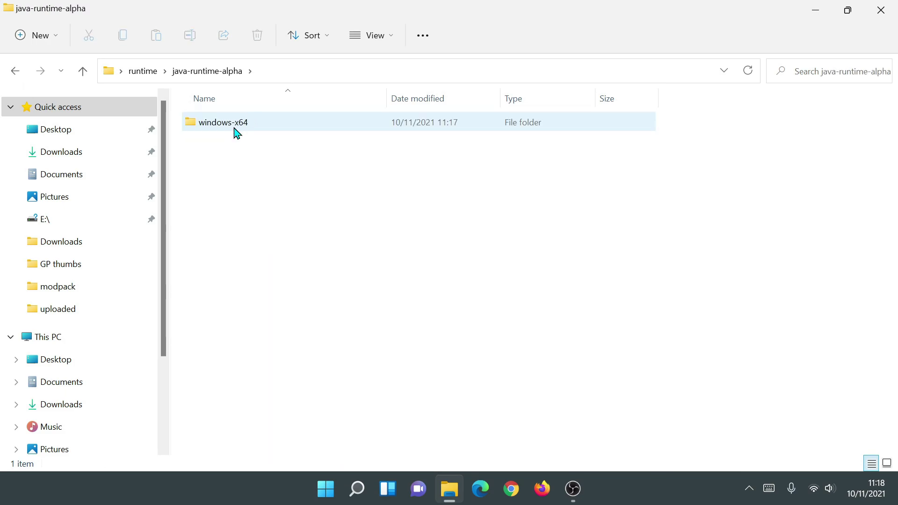
pyautogui.doubleClick(237, 128)
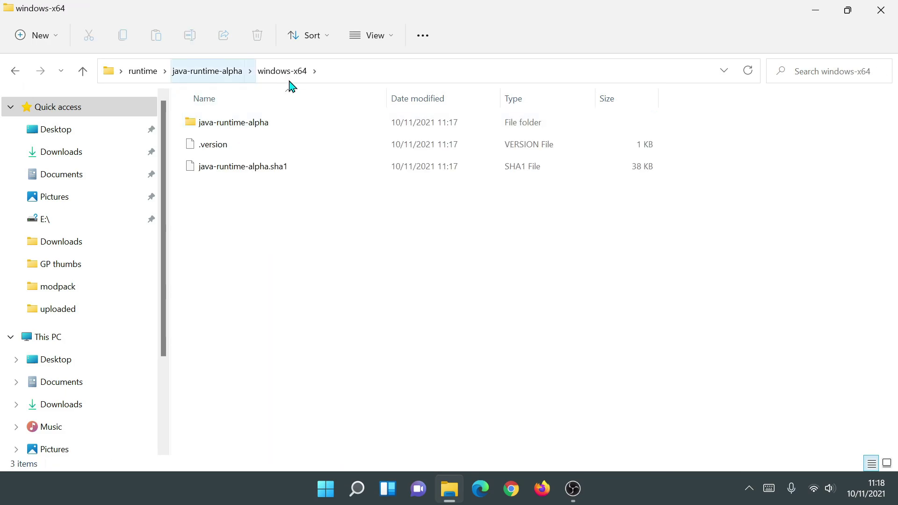
pyautogui.doubleClick(232, 123)
pyautogui.doubleClick(215, 125)
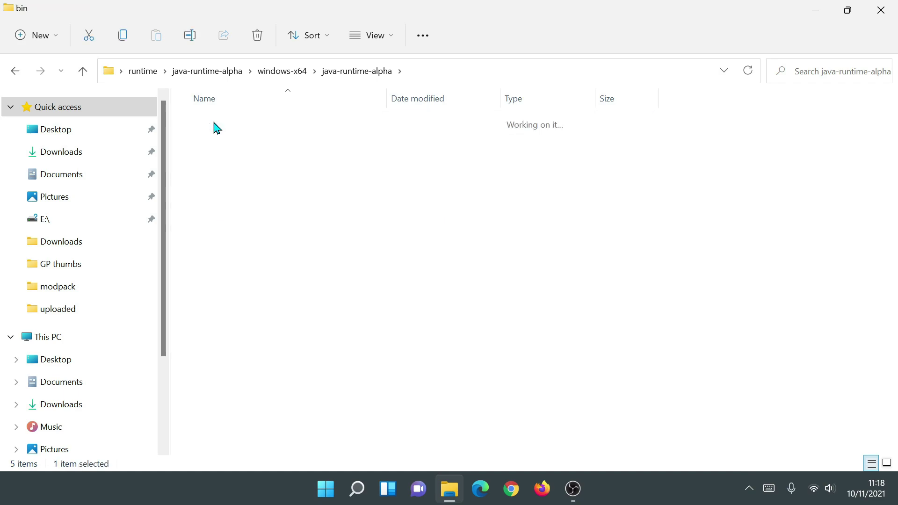
pyautogui.click(201, 229)
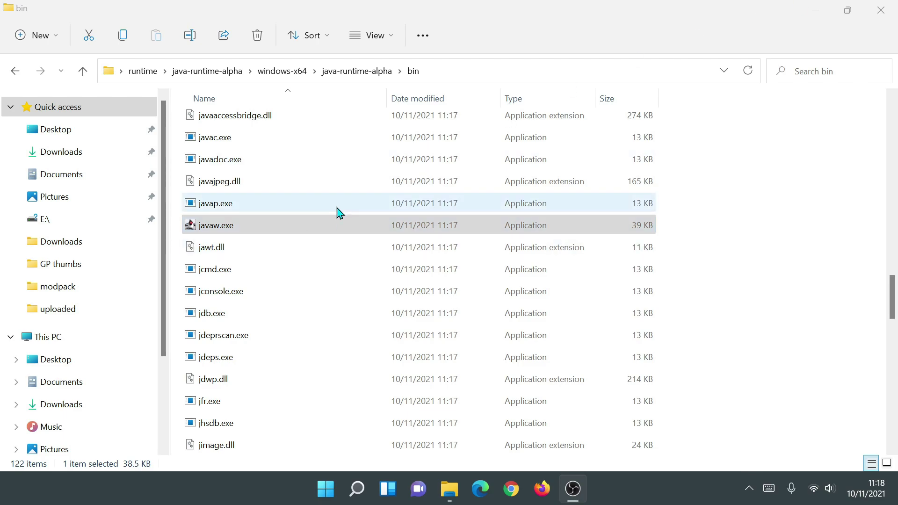
pyautogui.doubleClick(412, 231)
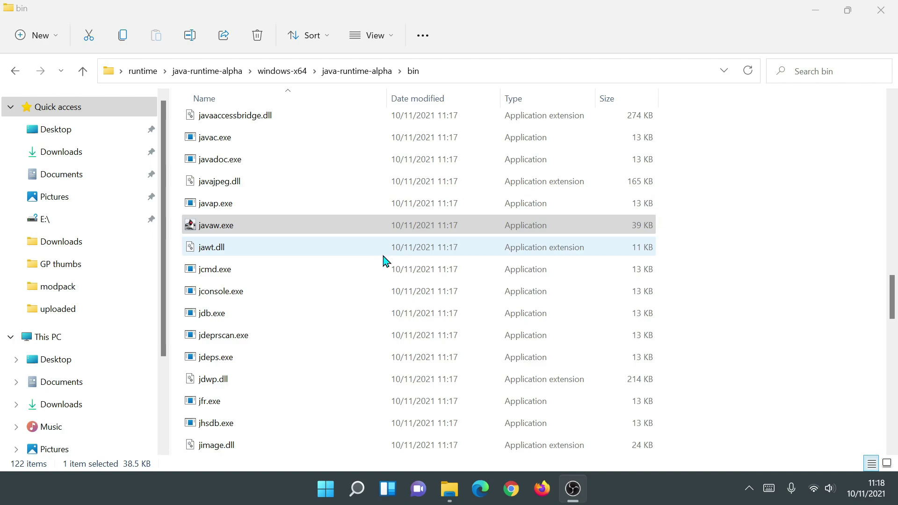
pyautogui.click(891, 6)
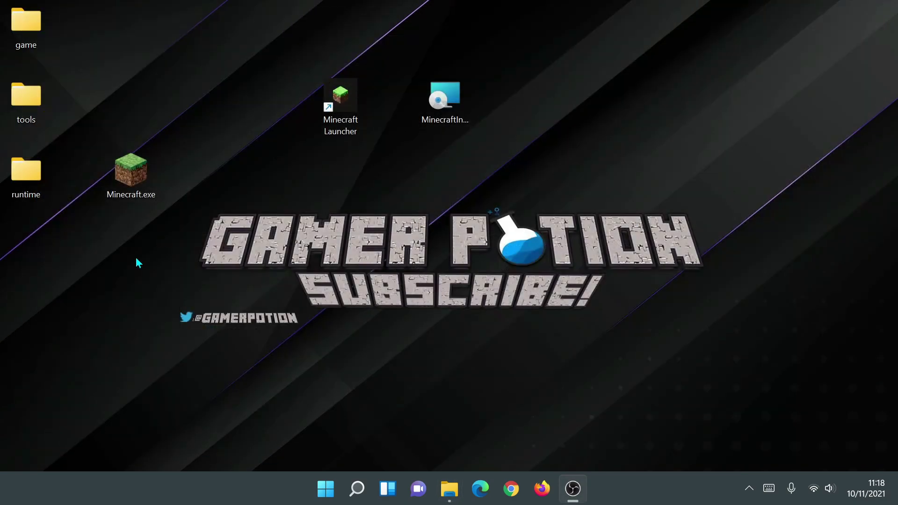
# Step: Move game, tools, runtime and Minecraft.exe into New folder (3), then run Minecraft.exe there
pyautogui.moveTo(128, 183); pyautogui.dragTo(107, 147)
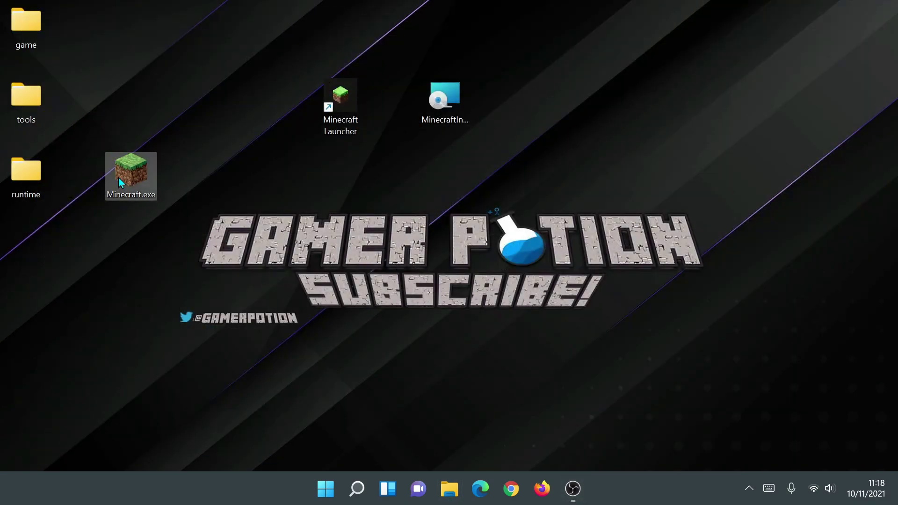
pyautogui.moveTo(215, 292); pyautogui.dragTo(149, 248)
pyautogui.rightClick(100, 275)
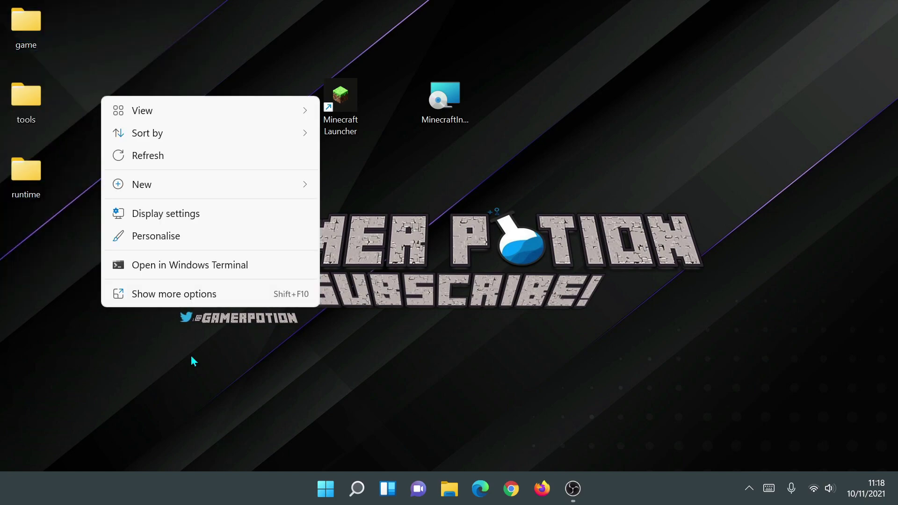
pyautogui.click(377, 184)
pyautogui.moveTo(219, 197); pyautogui.dragTo(141, 337)
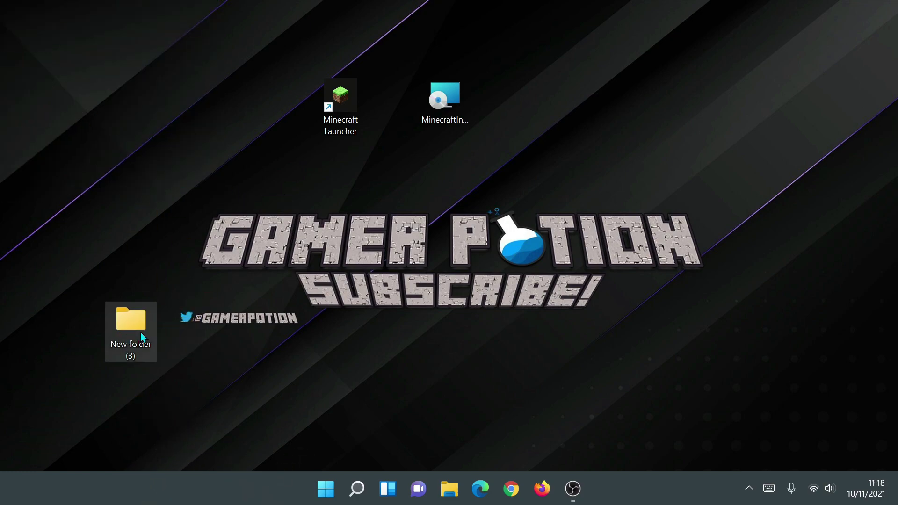
pyautogui.doubleClick(135, 336)
pyautogui.doubleClick(645, 180)
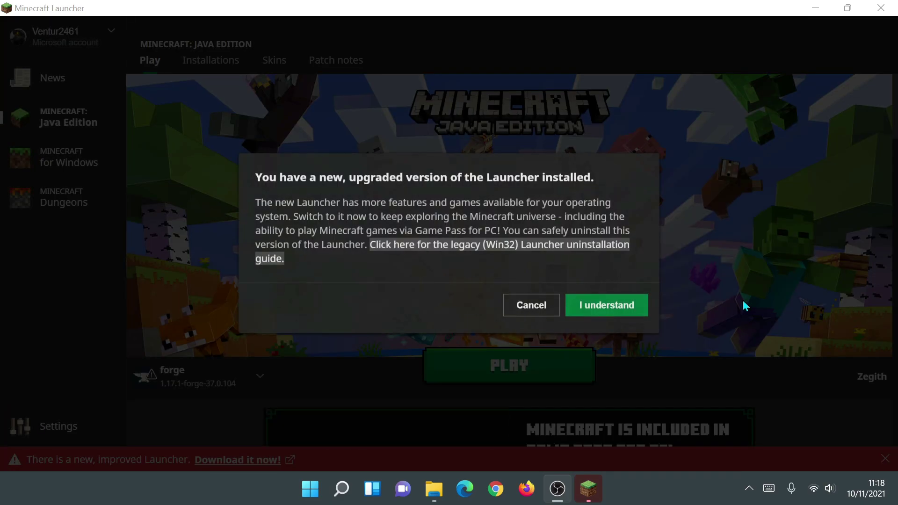
# Step: Cancel the launcher's upgrade notice and place New folder (3) at the desktop's top right
pyautogui.click(535, 312)
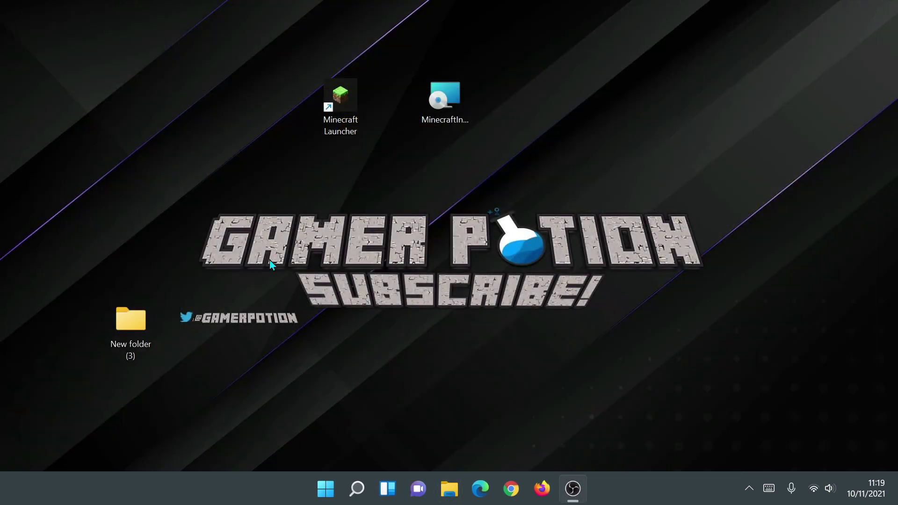
pyautogui.moveTo(130, 323); pyautogui.dragTo(585, 111)
pyautogui.moveTo(443, 101); pyautogui.dragTo(470, 125)
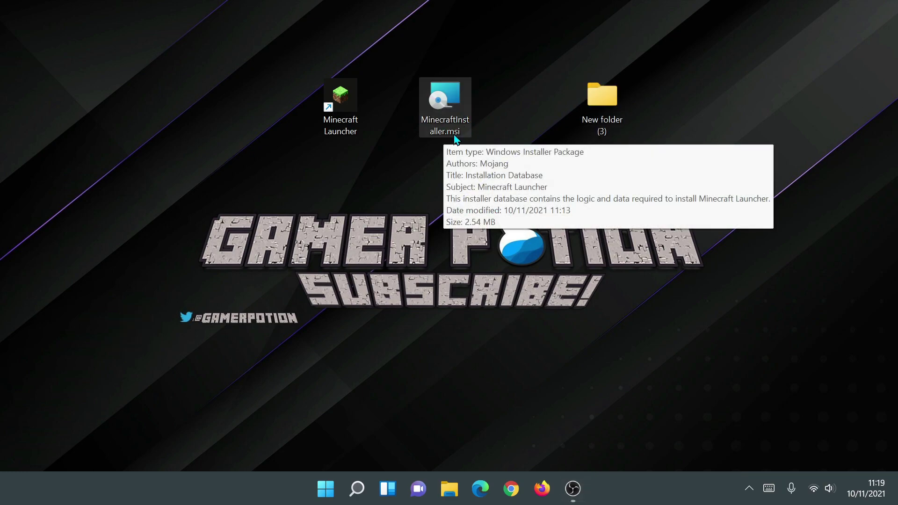
# Step: Install Minecraft Launcher from MinecraftInstaller.msi into the default folder, without launching it after setup
pyautogui.doubleClick(449, 126)
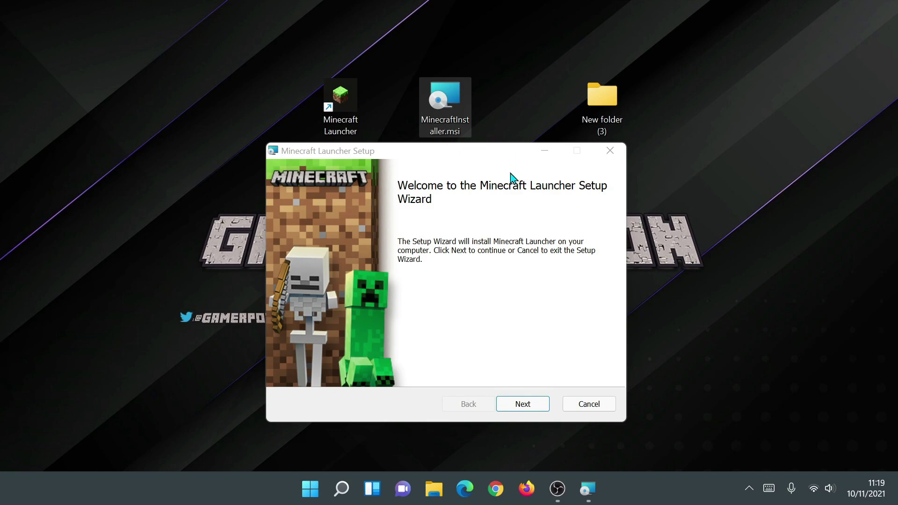
pyautogui.moveTo(469, 157); pyautogui.dragTo(443, 104)
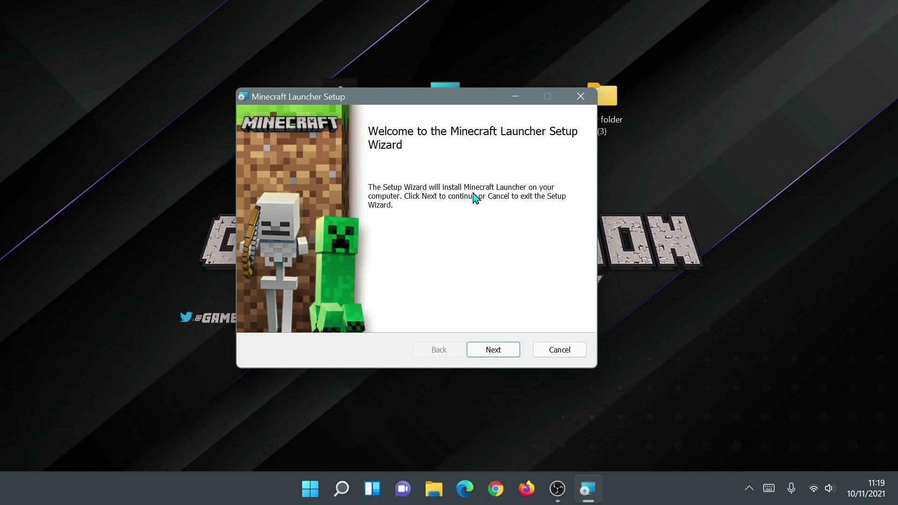
pyautogui.click(499, 358)
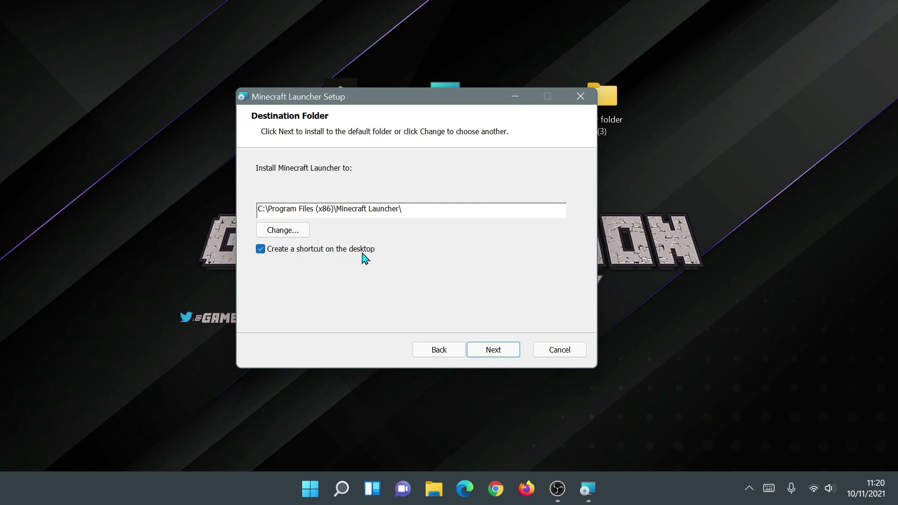
pyautogui.click(494, 355)
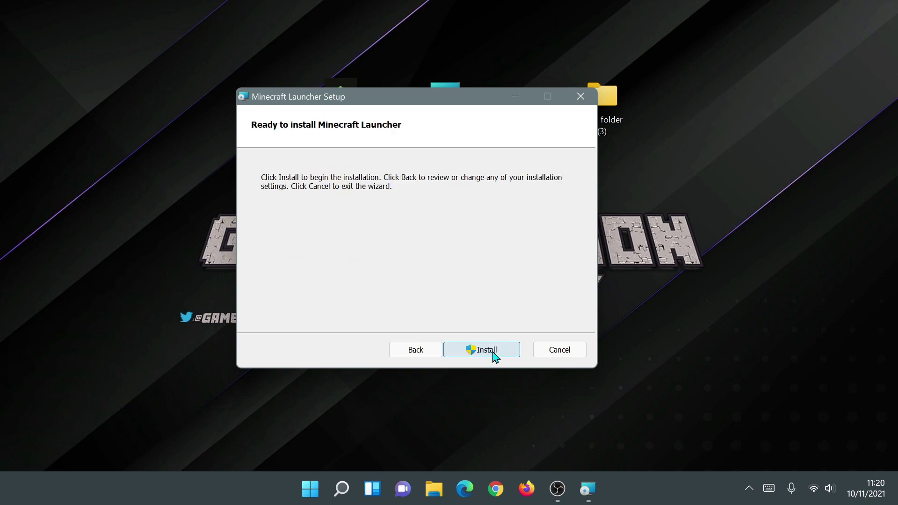
pyautogui.click(486, 350)
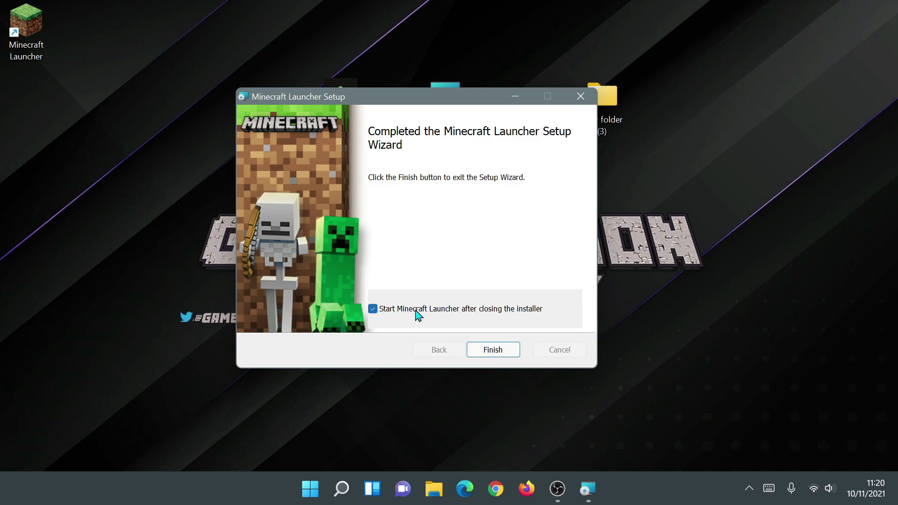
pyautogui.click(396, 312)
pyautogui.click(493, 350)
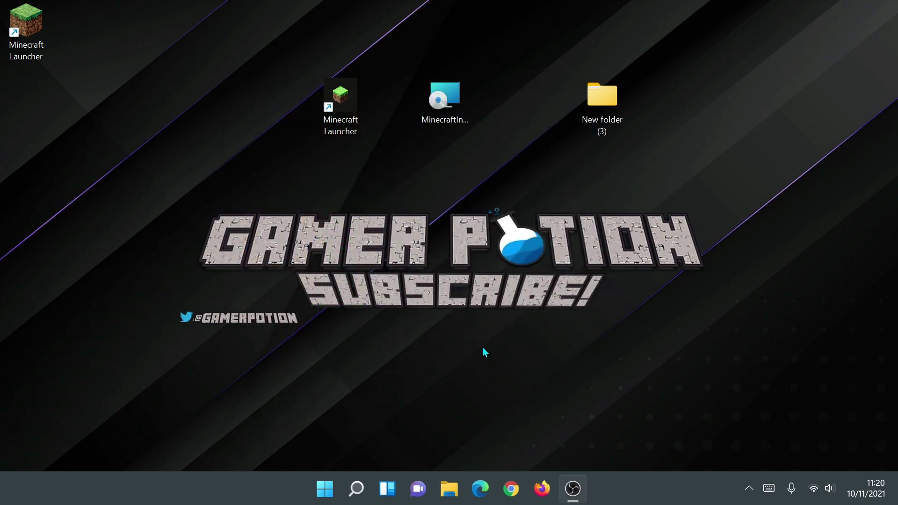
# Step: Move the new Minecraft Launcher shortcut beside the old one and launch it
pyautogui.moveTo(19, 37); pyautogui.dragTo(240, 120)
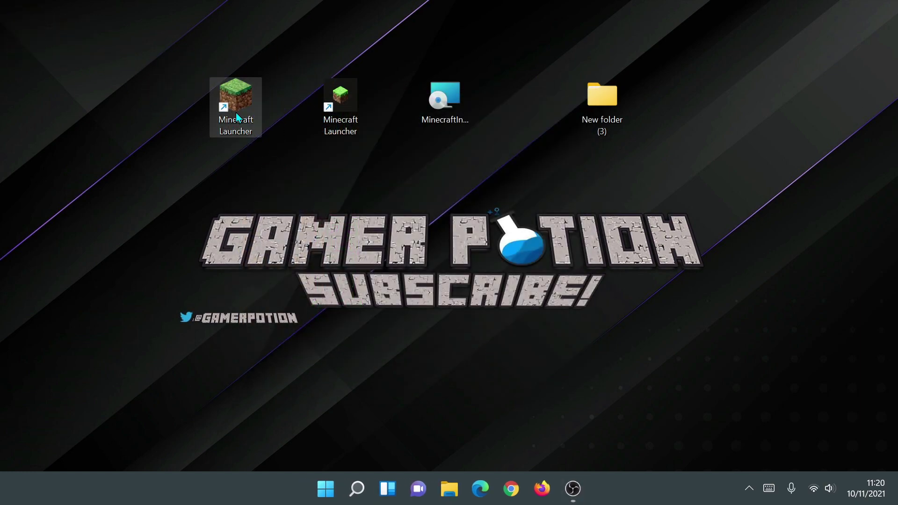
pyautogui.click(371, 241)
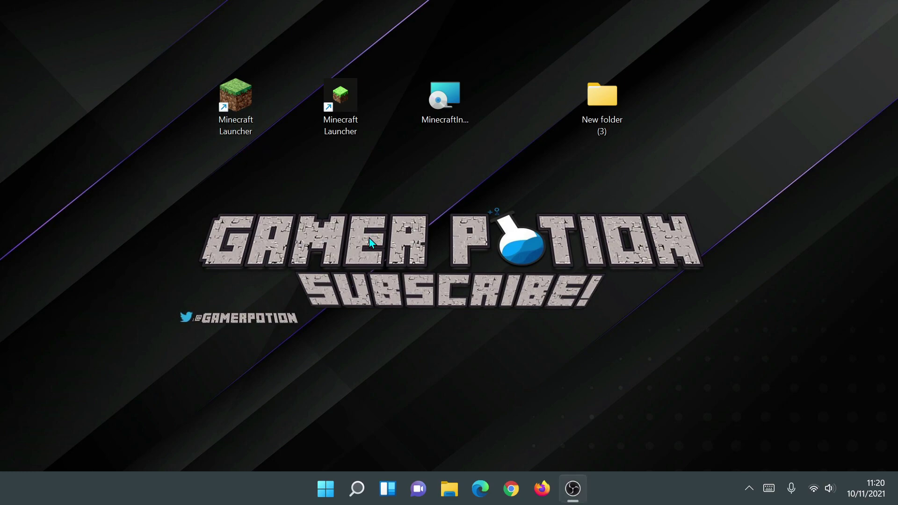
pyautogui.click(235, 133)
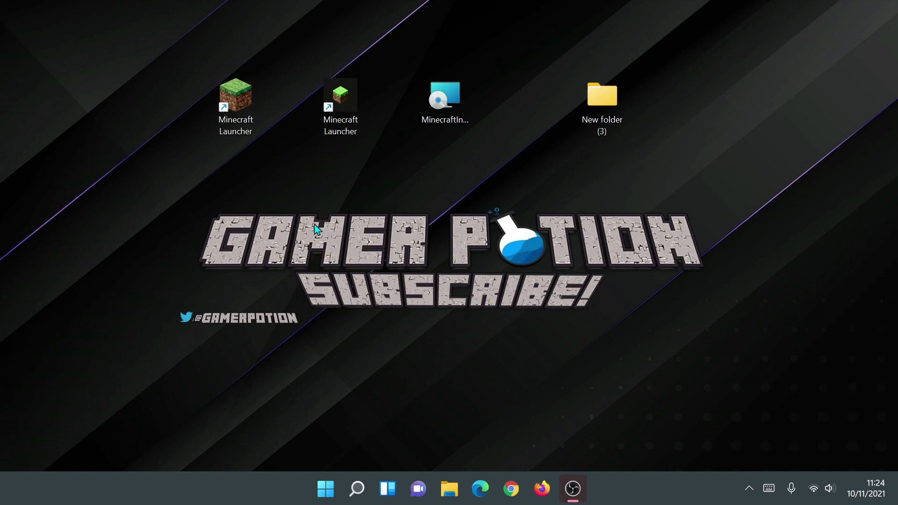
pyautogui.click(239, 121)
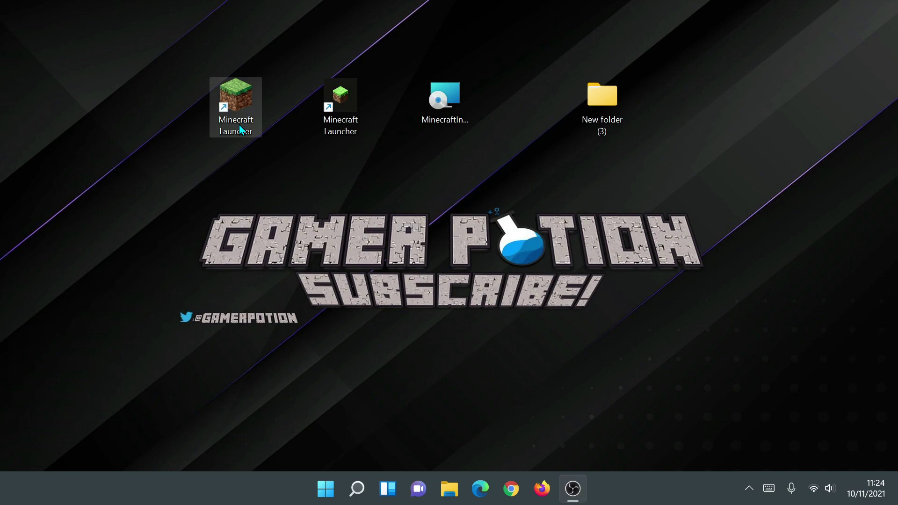
pyautogui.doubleClick(240, 125)
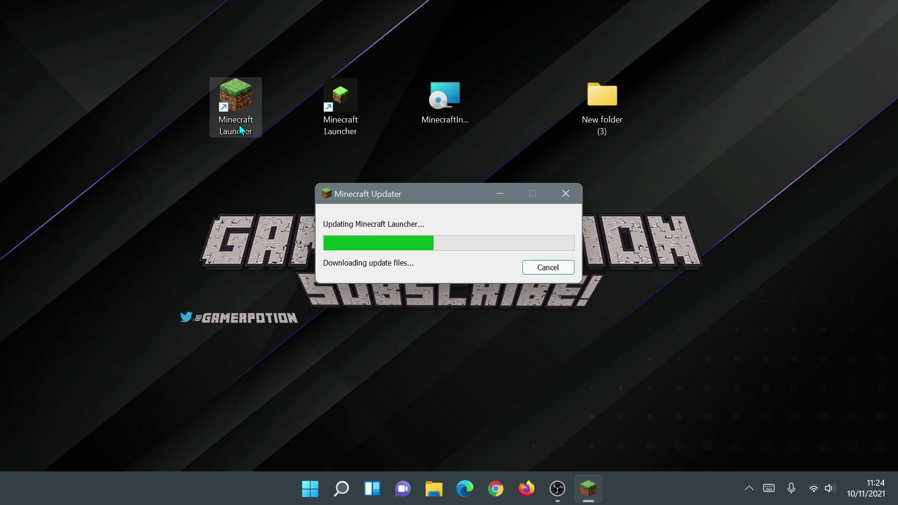
# Step: Let the Minecraft Updater finish downloading until the launcher opens with the upgrade notice
pyautogui.click(655, 324)
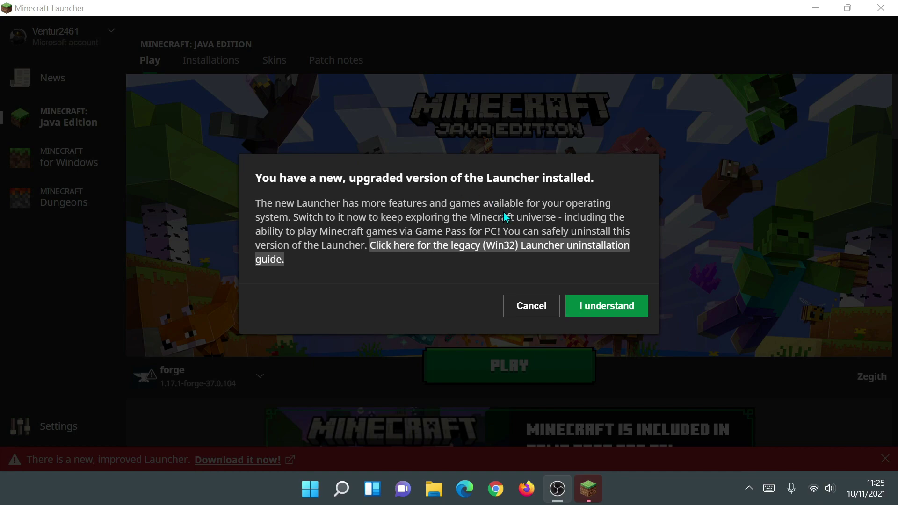
# Step: Acknowledge the upgrade notice, close the red banner, then visit Minecraft for Windows and Minecraft Dungeons
pyautogui.click(600, 312)
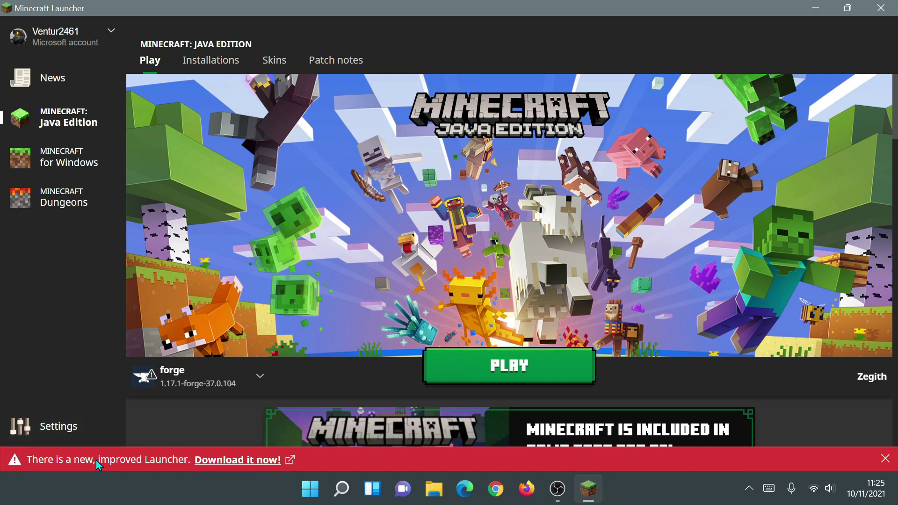
pyautogui.click(883, 461)
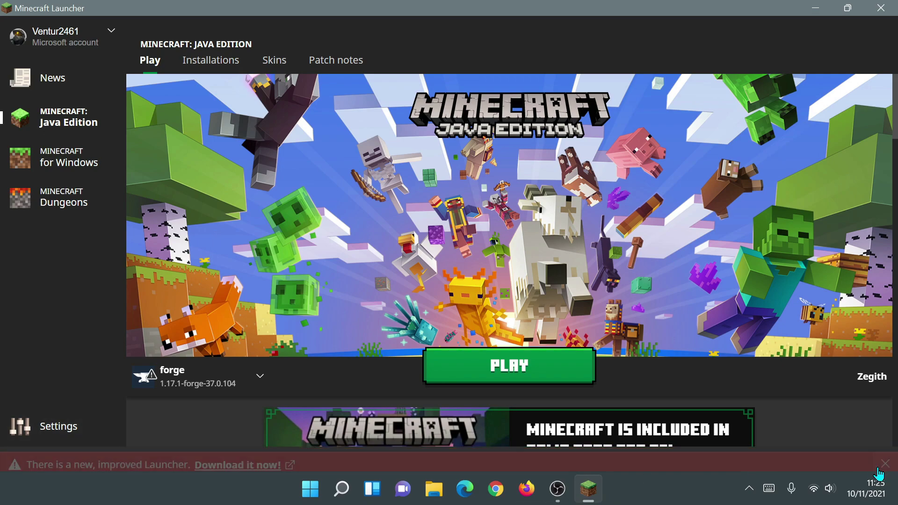
pyautogui.click(54, 163)
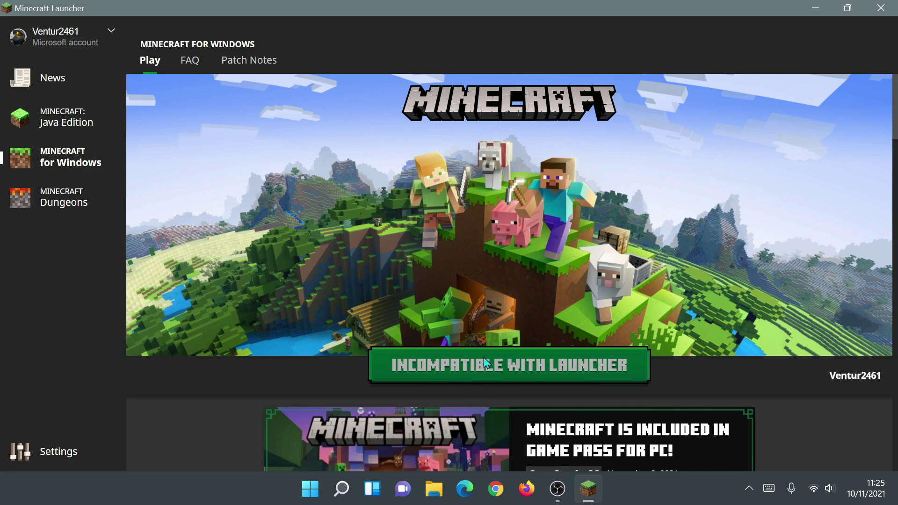
pyautogui.click(72, 218)
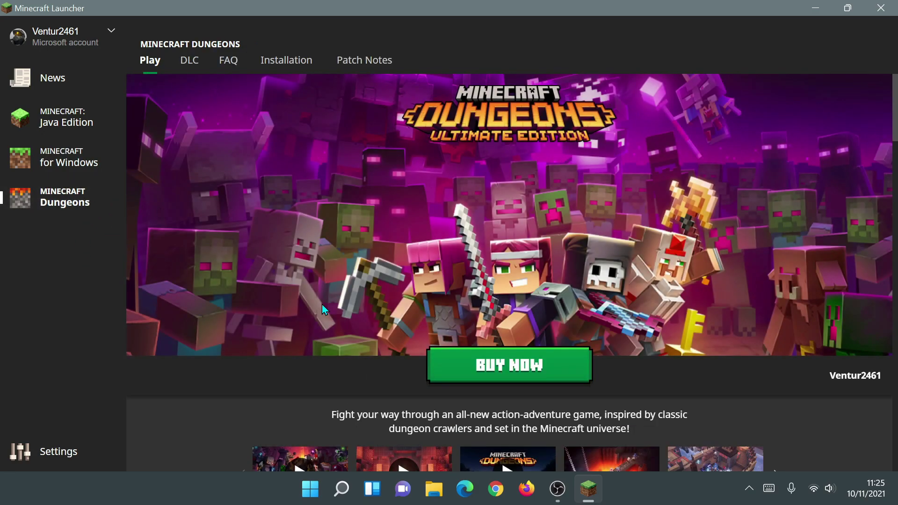